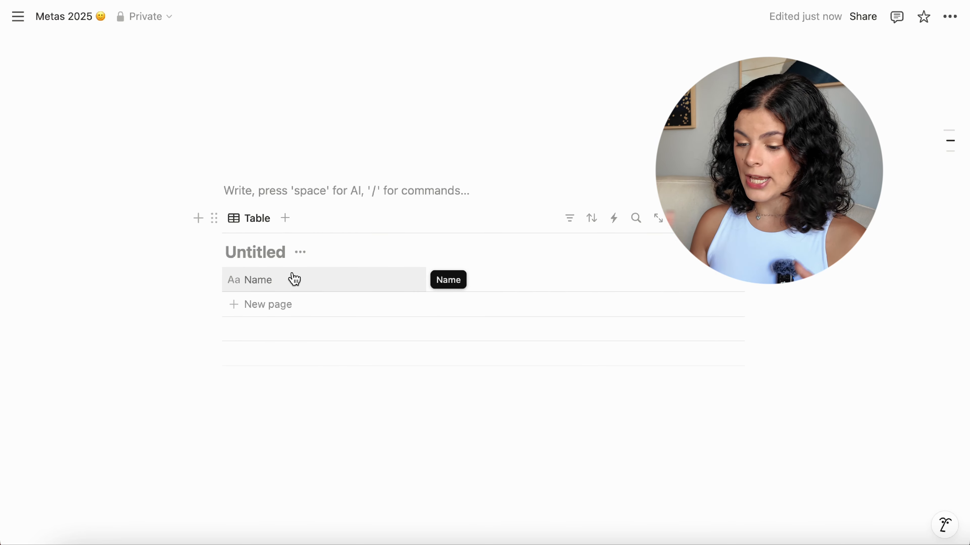
- Rename the table's Name column to "Meta"
left_click(287, 288)
key("BackSpace")
key("BackSpace")
key("BackSpace")
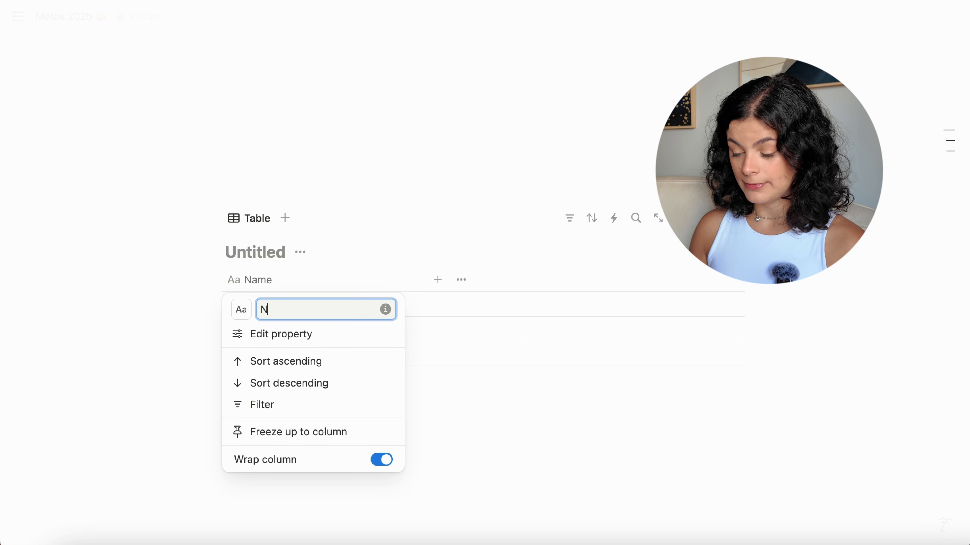
type("Meta")
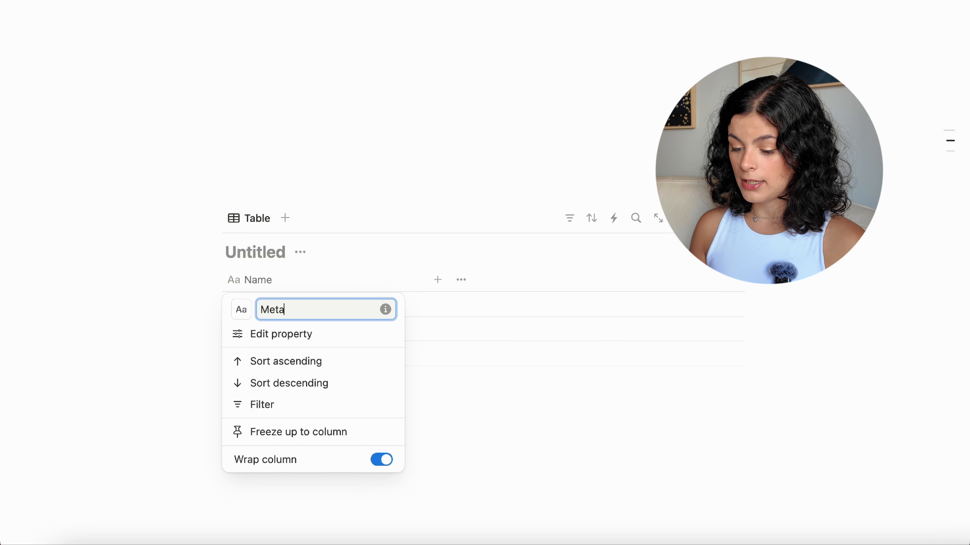
left_click(183, 348)
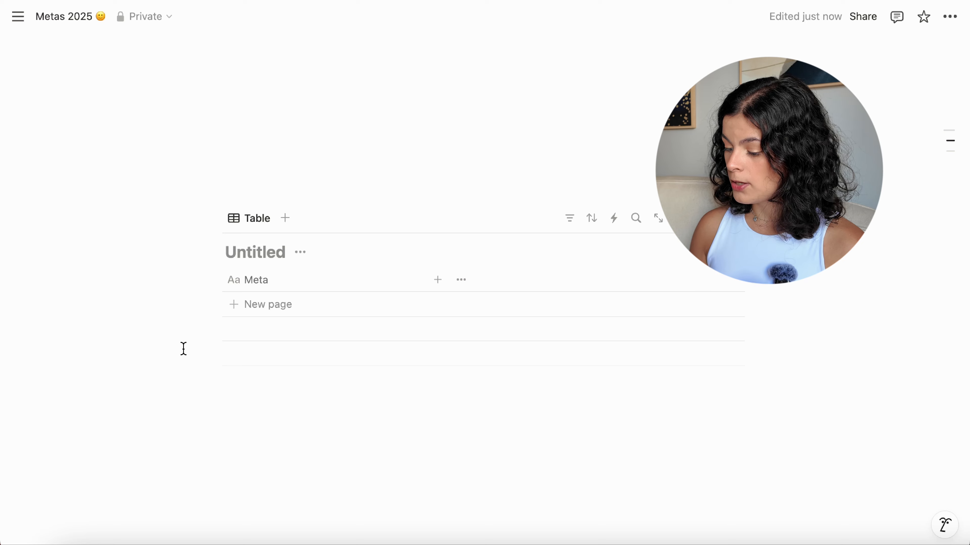
- Add a Select property named "Categoria" to the table
left_click(447, 290)
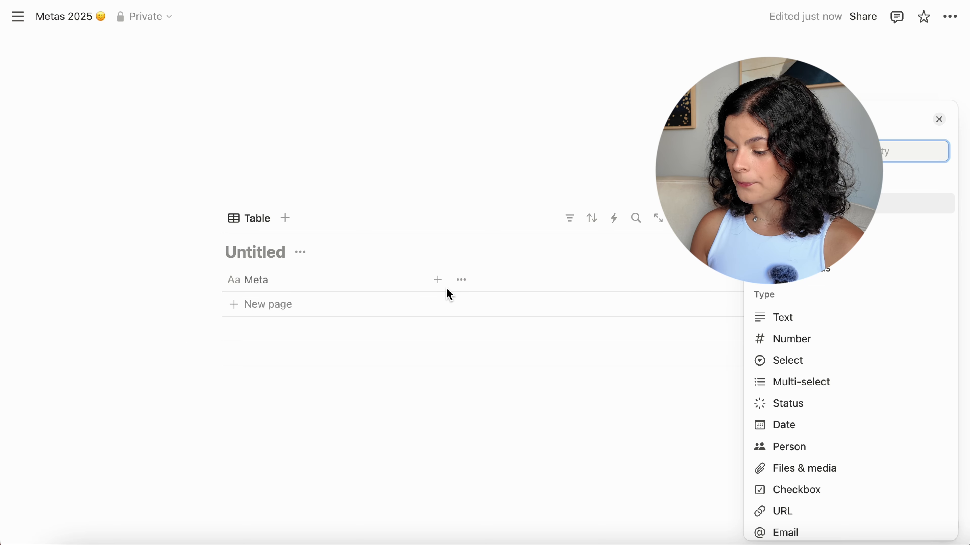
left_click(790, 361)
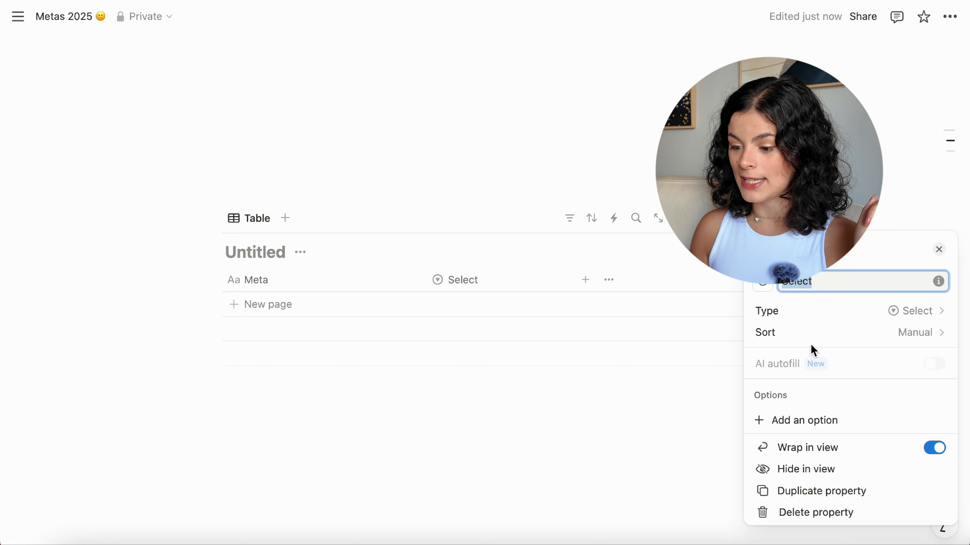
type("Categoria")
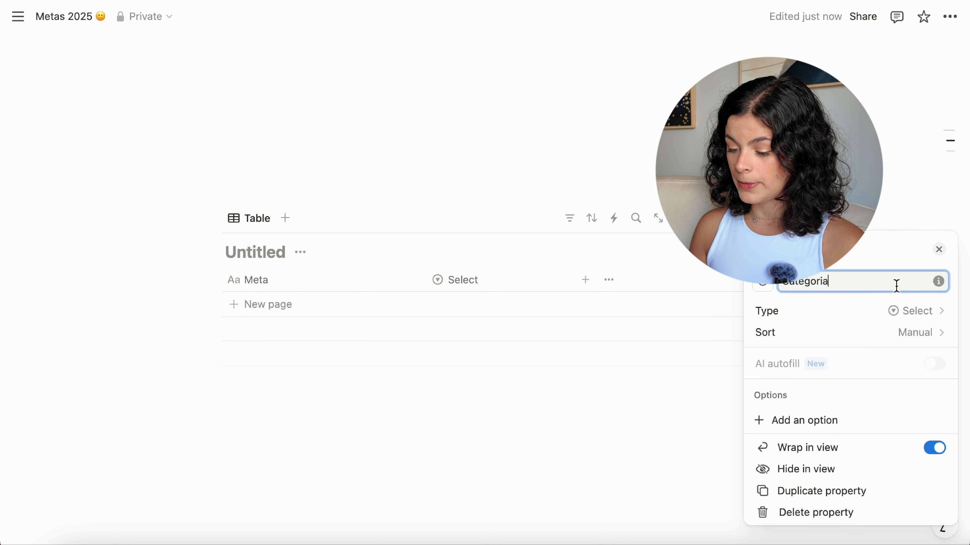
key("Return")
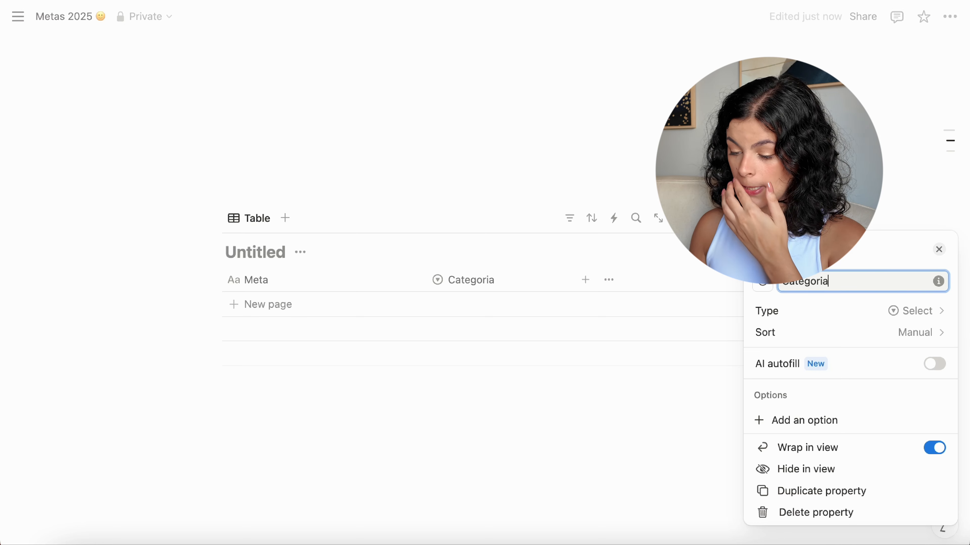
left_click(497, 316)
- Add the goal "Ler 12 livros" as a new row and give it a new category option, "Desenvolvimento Pessoal"
left_click(497, 317)
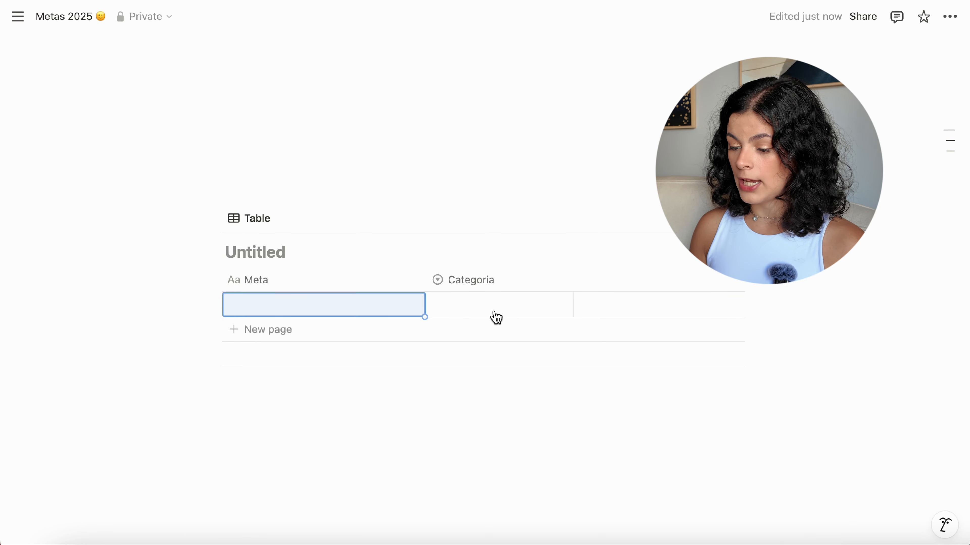
left_click(333, 302)
type("Le")
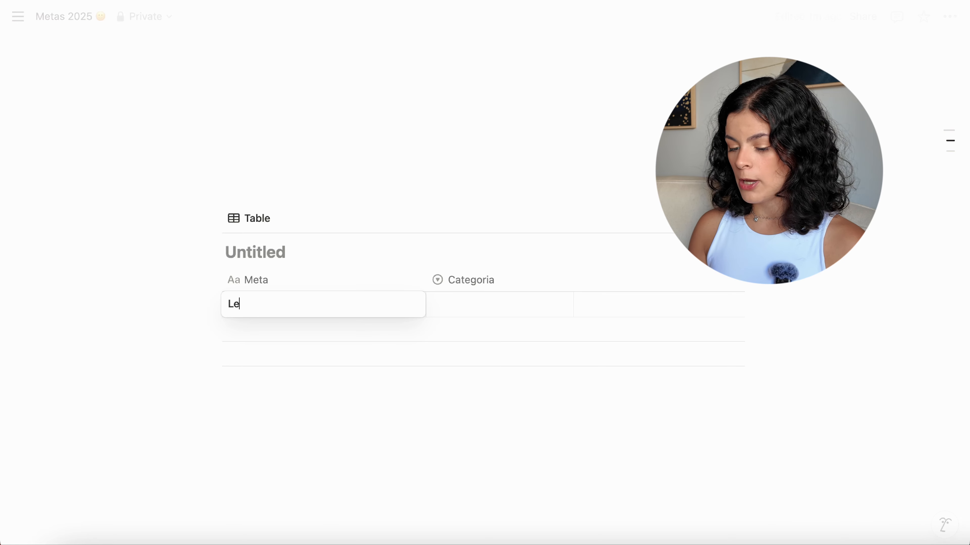
type("r 12 livros")
key("Tab")
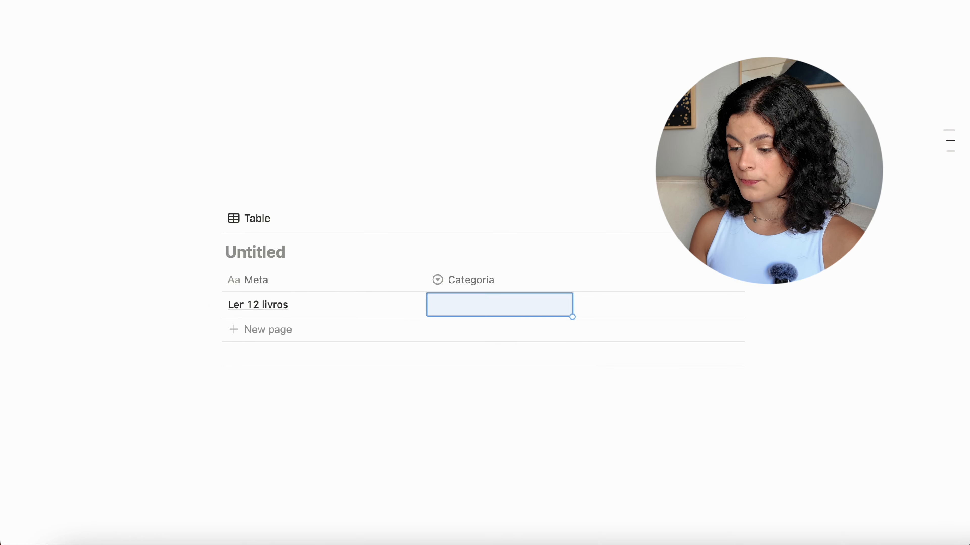
type("Desenvolvimento Pess")
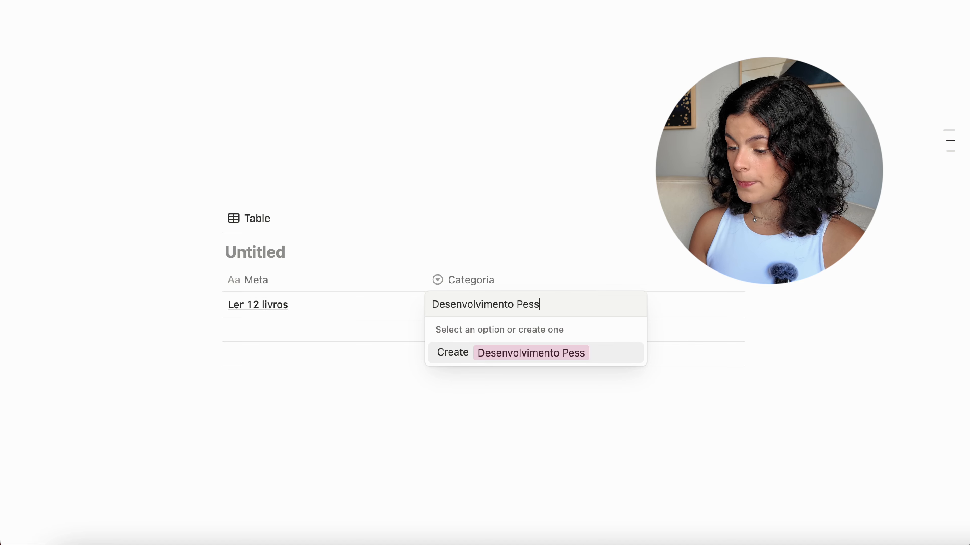
type("oal")
key("Return")
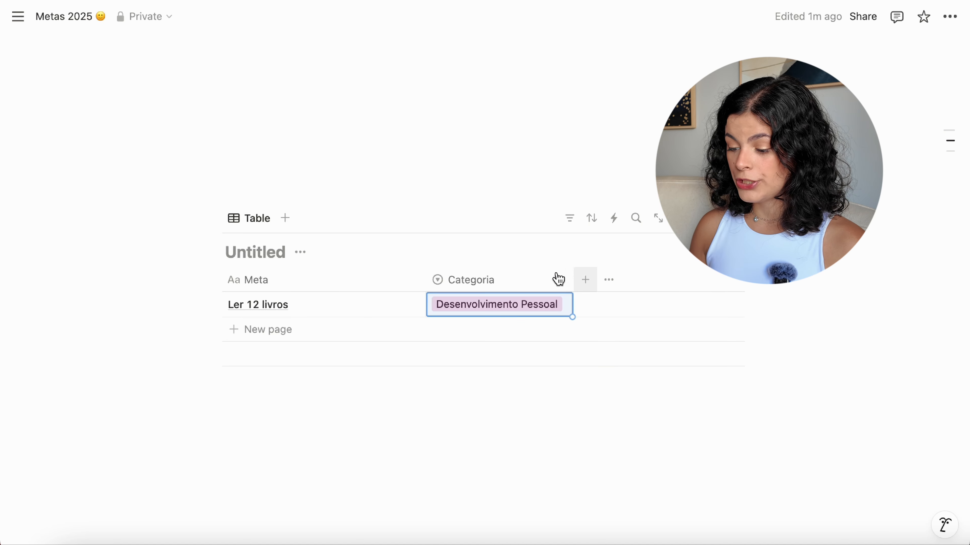
- Add another Select property named "Prazo" after the Categoria column
left_click(584, 280)
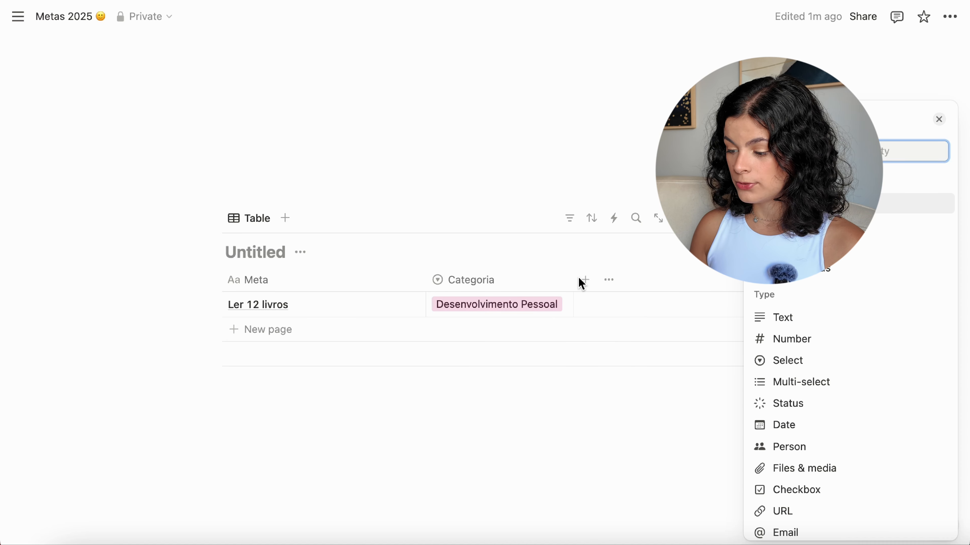
left_click(788, 363)
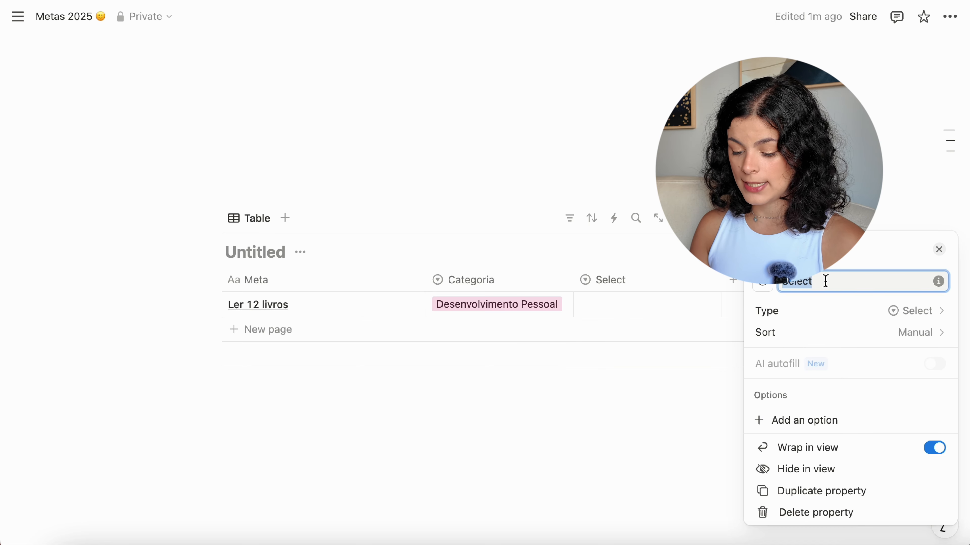
type("Pr")
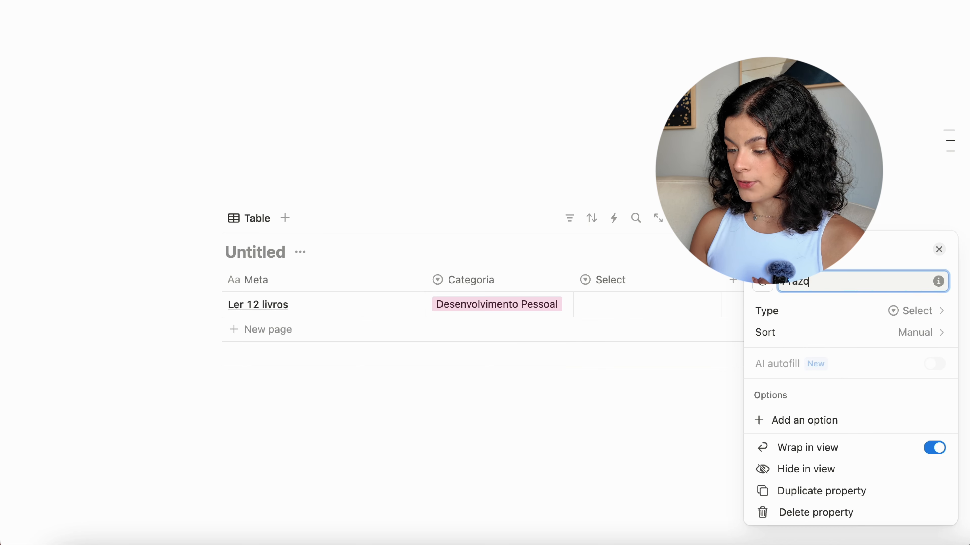
type("azo")
left_click(646, 404)
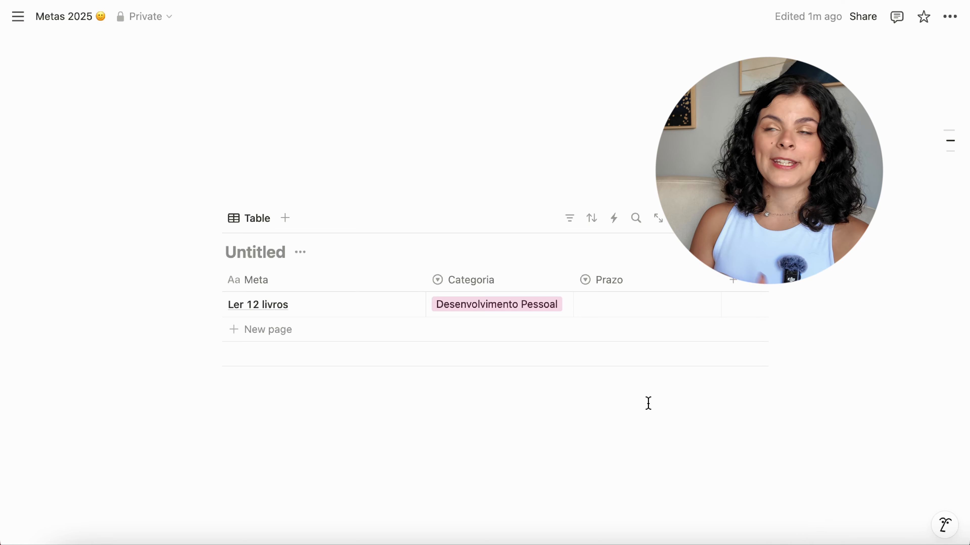
- Create the Prazo options "Curto", "Médio" and "Longo" in the "Ler 12 livros" row, leaving Longo assigned
left_click(621, 309)
type("Curto")
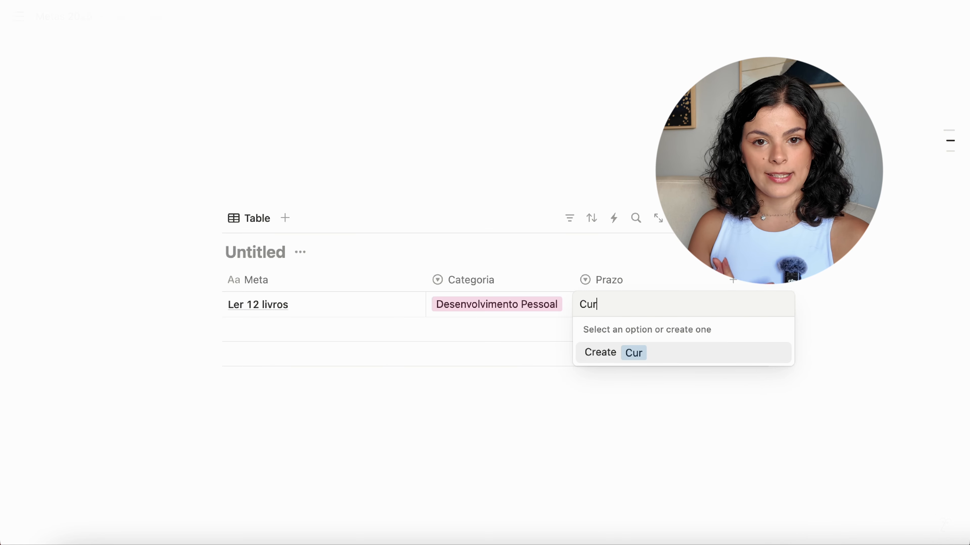
key("Return")
left_click(673, 314)
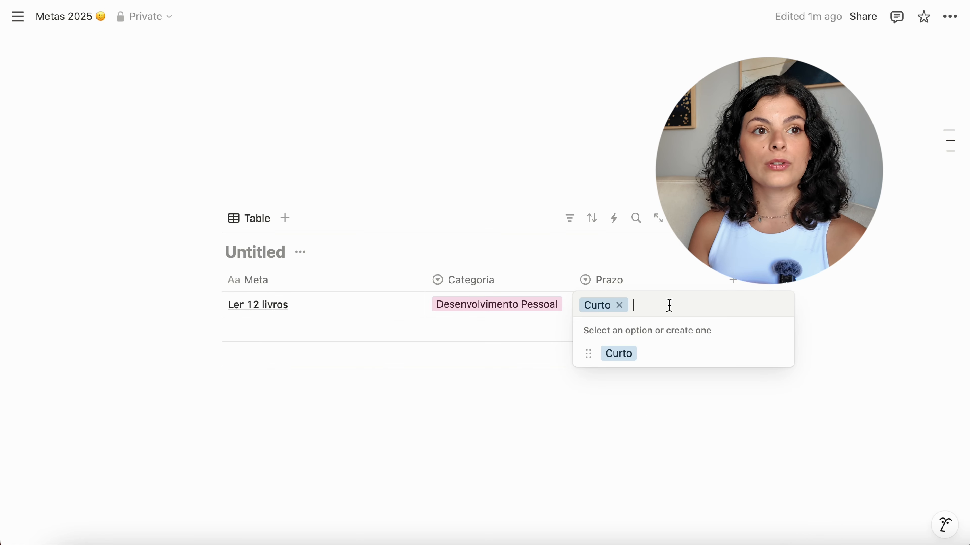
type("Médio")
key("Return")
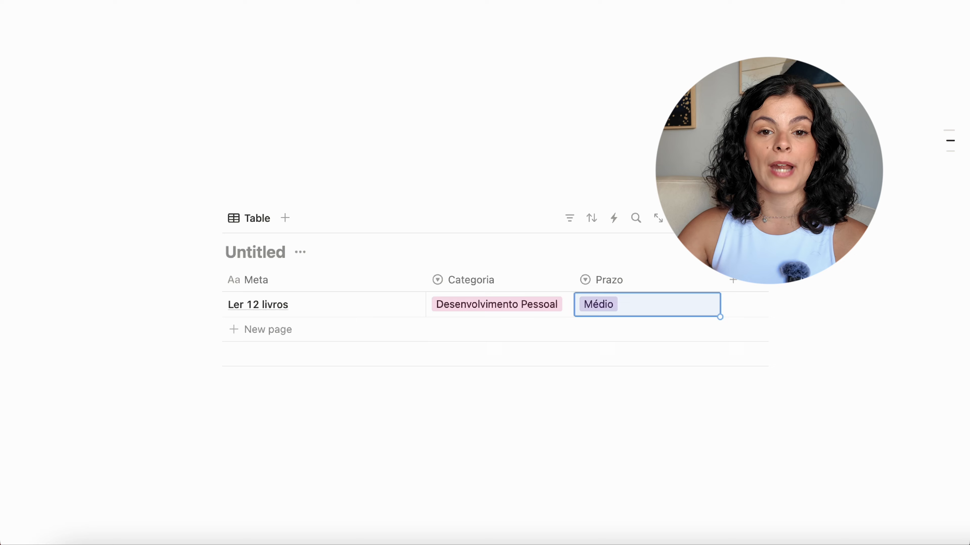
left_click(658, 314)
type("Longo")
key("Return")
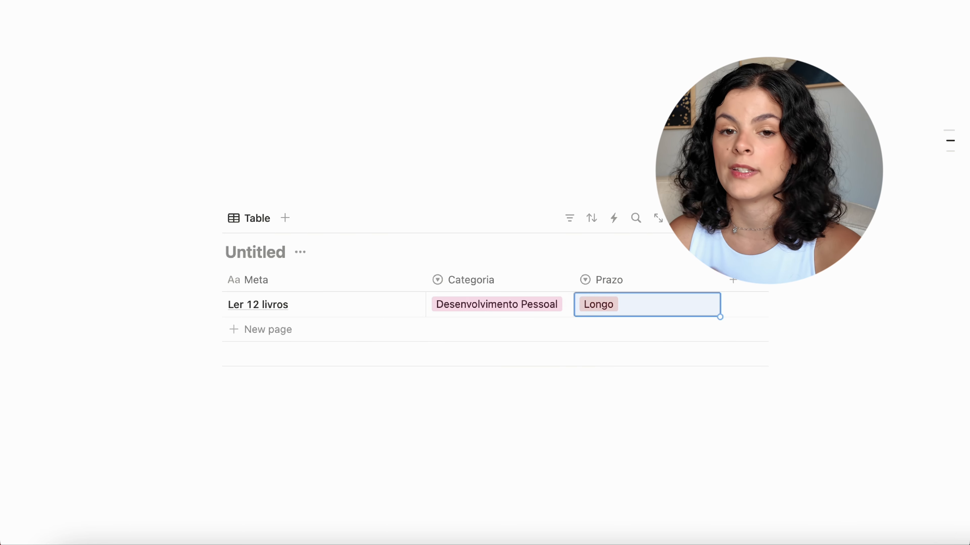
left_click(654, 432)
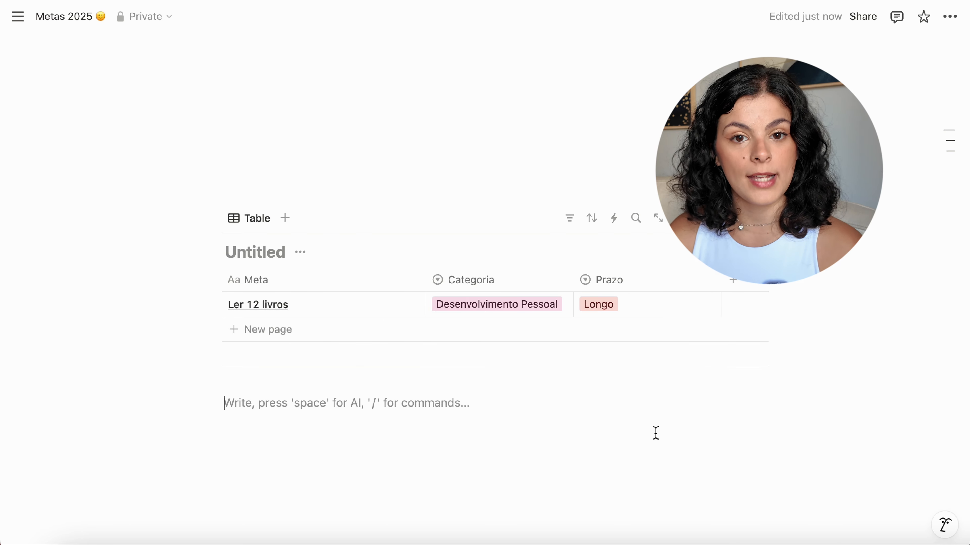
- Review the Prazo column's options, its property settings and the property types it could be changed to
left_click(636, 311)
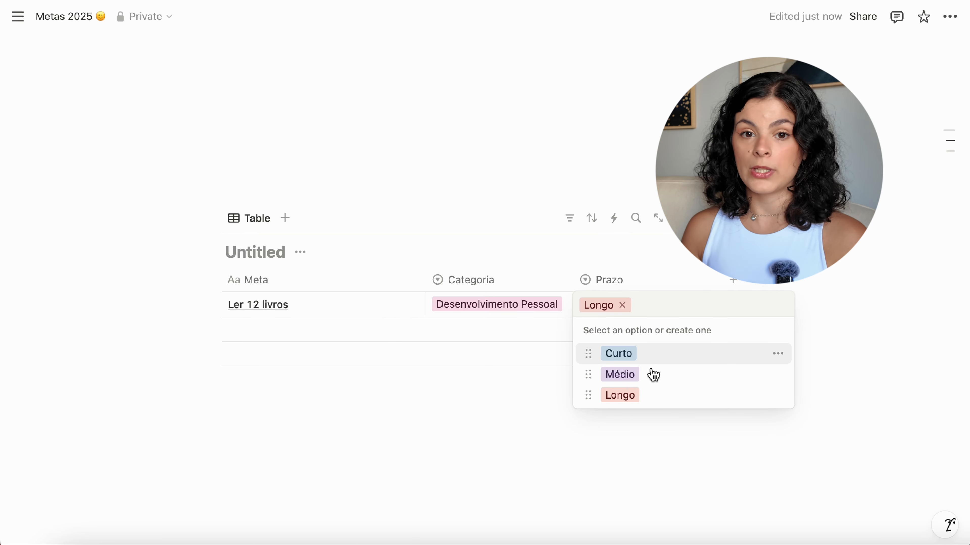
left_click(536, 391)
left_click(626, 281)
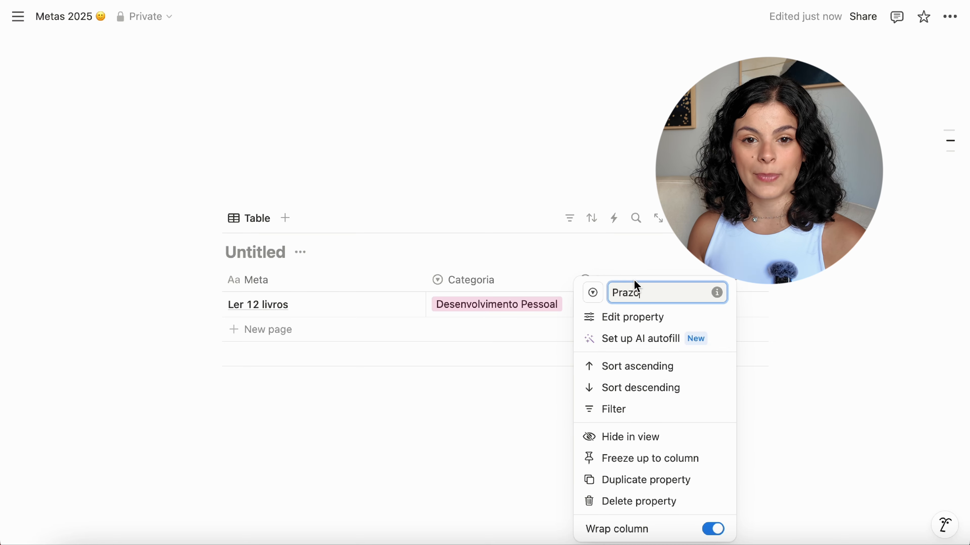
left_click(671, 329)
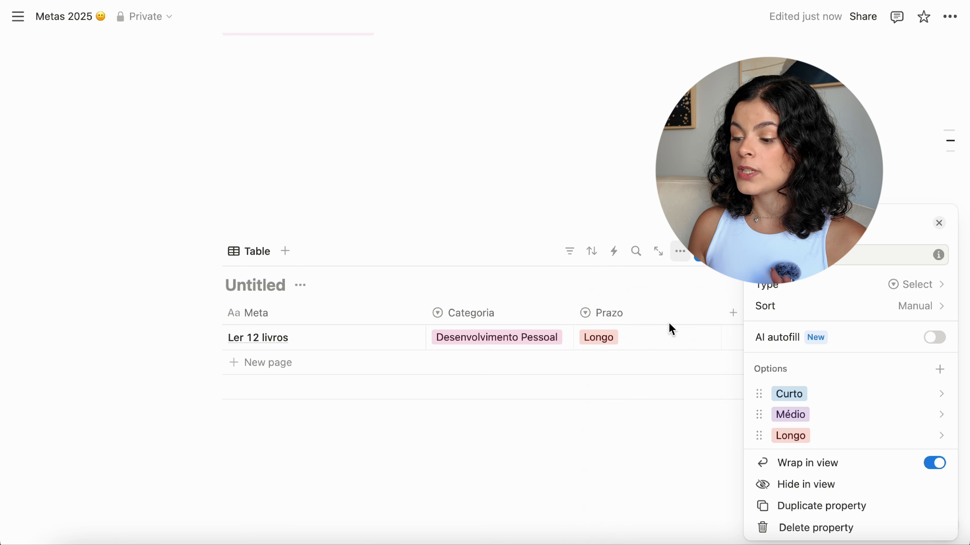
left_click(809, 293)
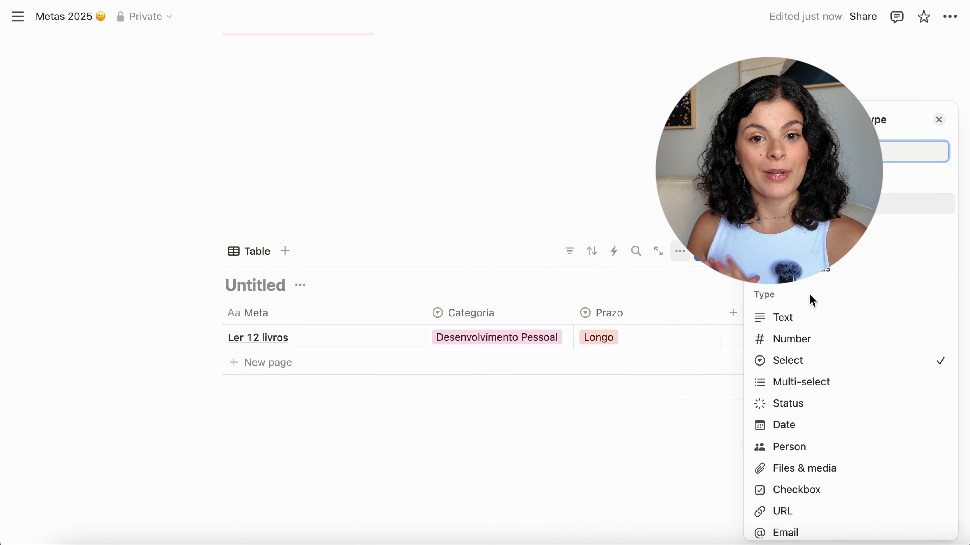
scroll(801, 341, "down", 2)
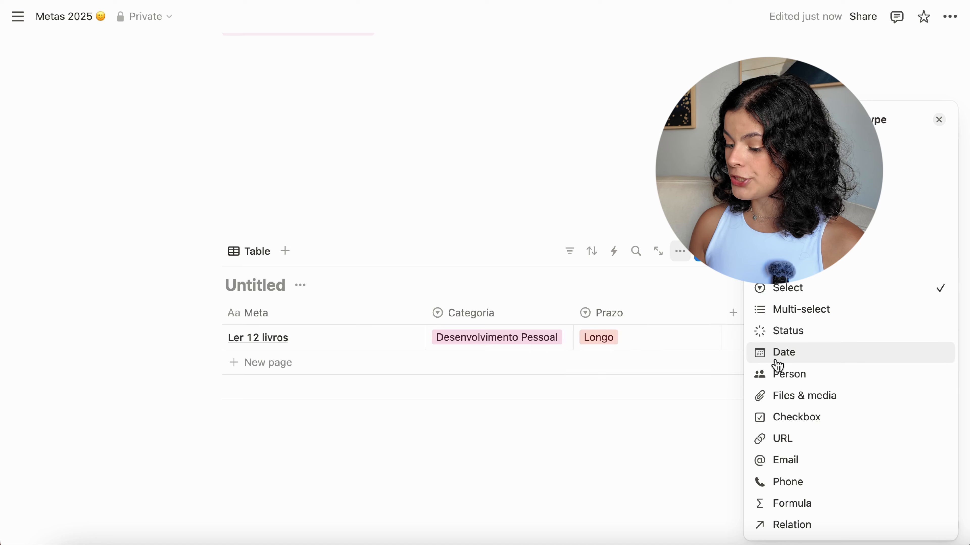
left_click(648, 470)
- Look through the available property types and add a Status property after the Prazo column
left_click(732, 313)
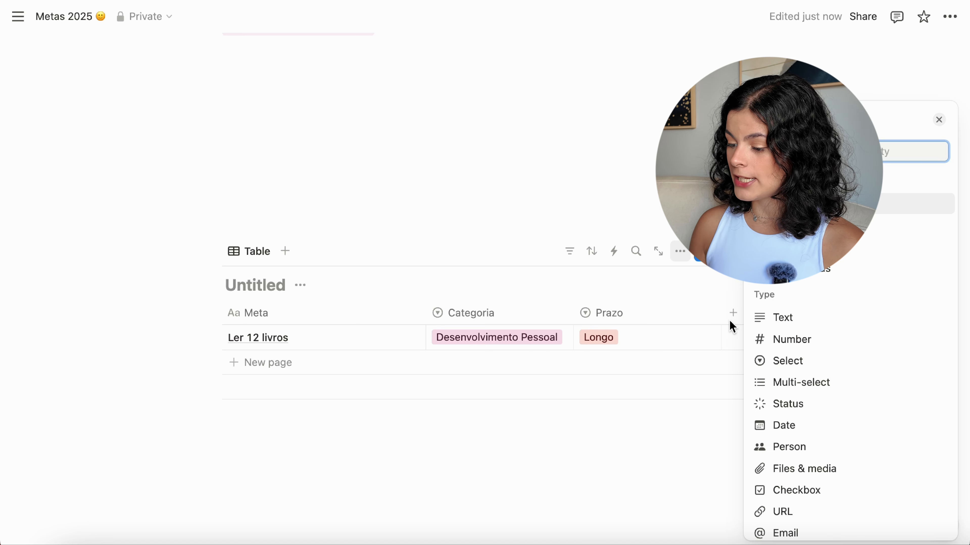
scroll(821, 333, "down", 5)
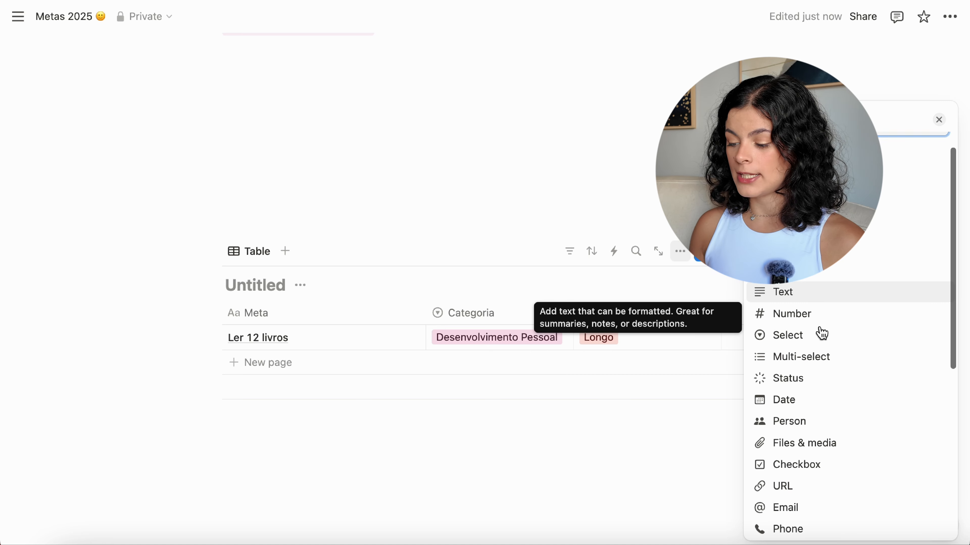
scroll(821, 333, "down", 3)
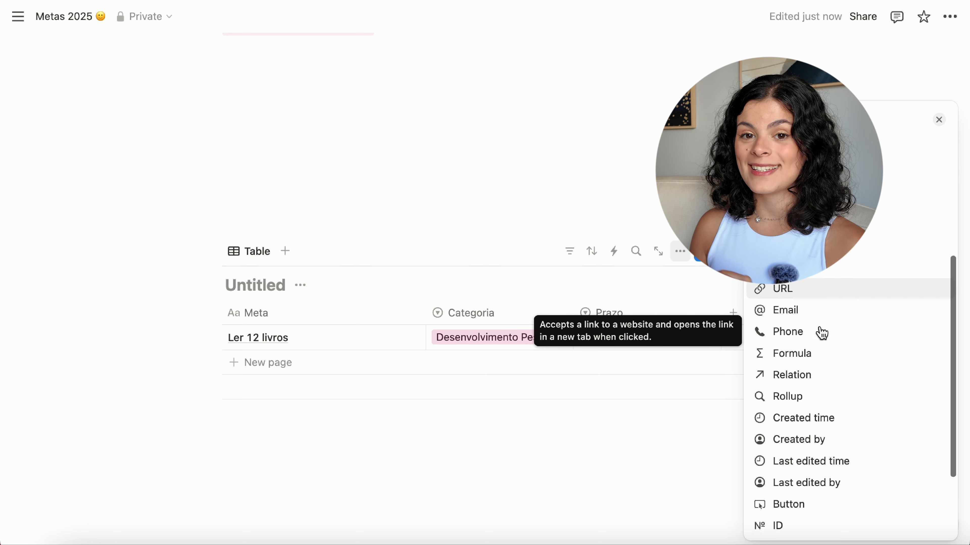
scroll(822, 333, "up", 5)
scroll(822, 334, "up", 1)
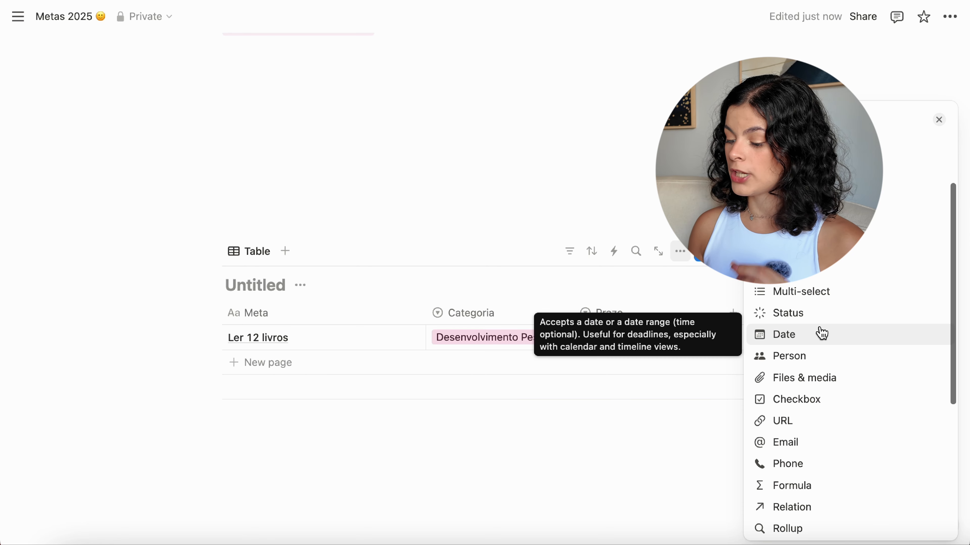
left_click(790, 314)
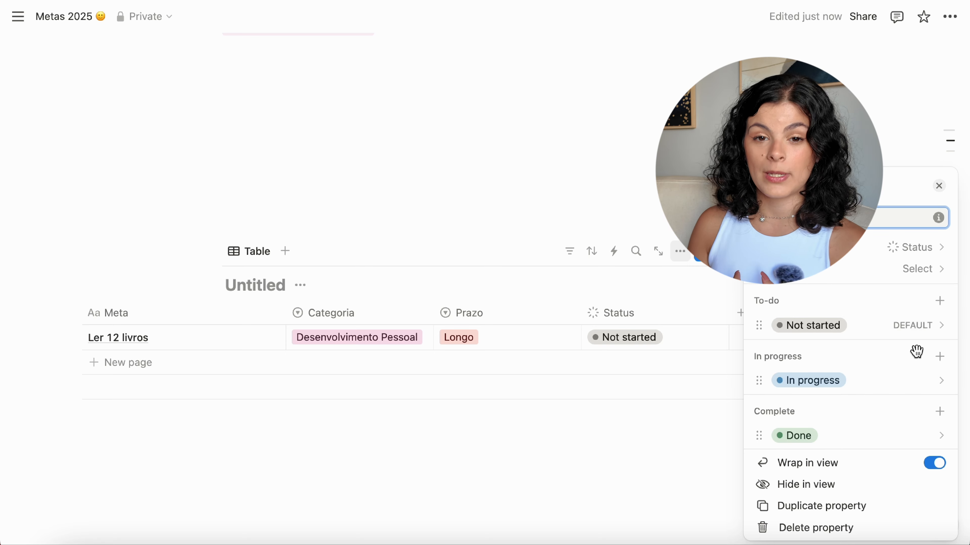
- Add the options "Adiantado" and "Atrasado" to the In progress group of the Status property
left_click(940, 357)
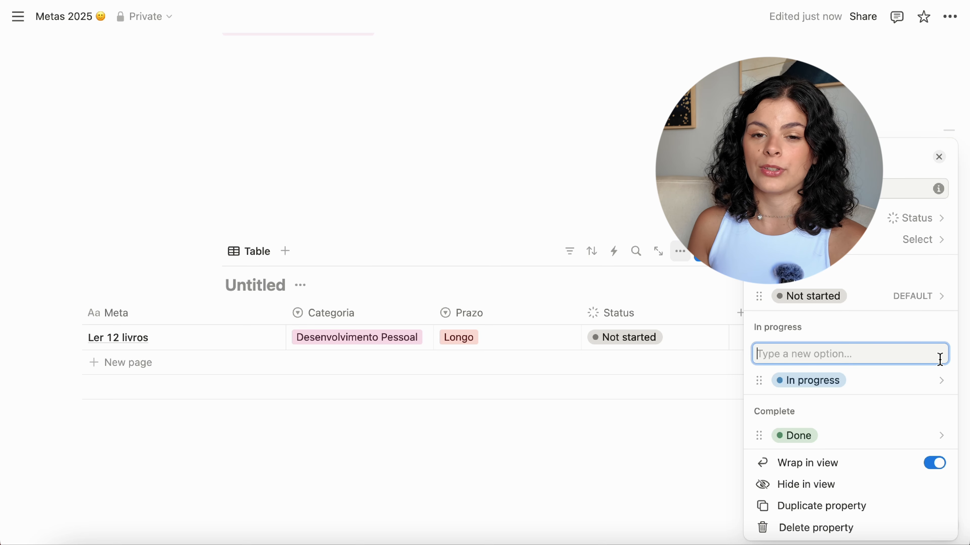
type("Adiant")
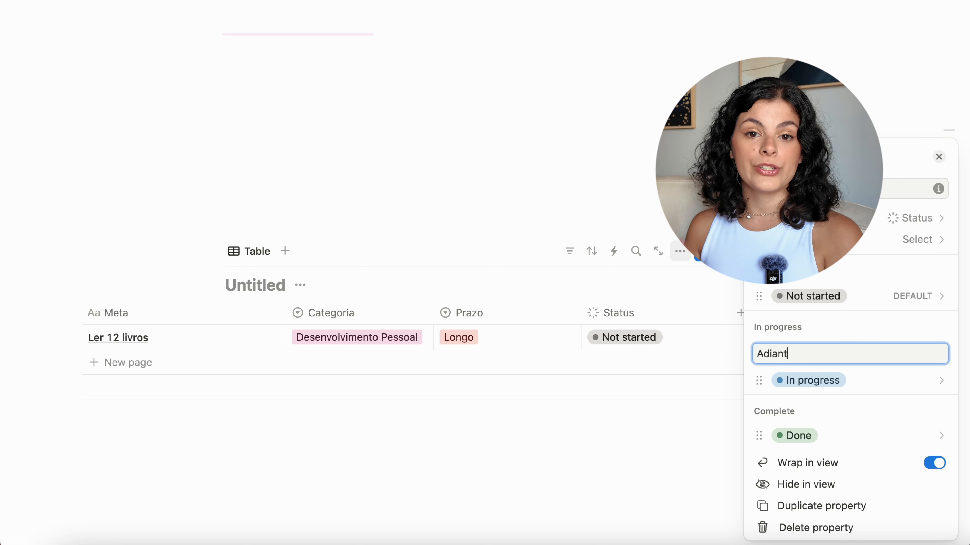
type("ado")
key("Return")
type("Atra")
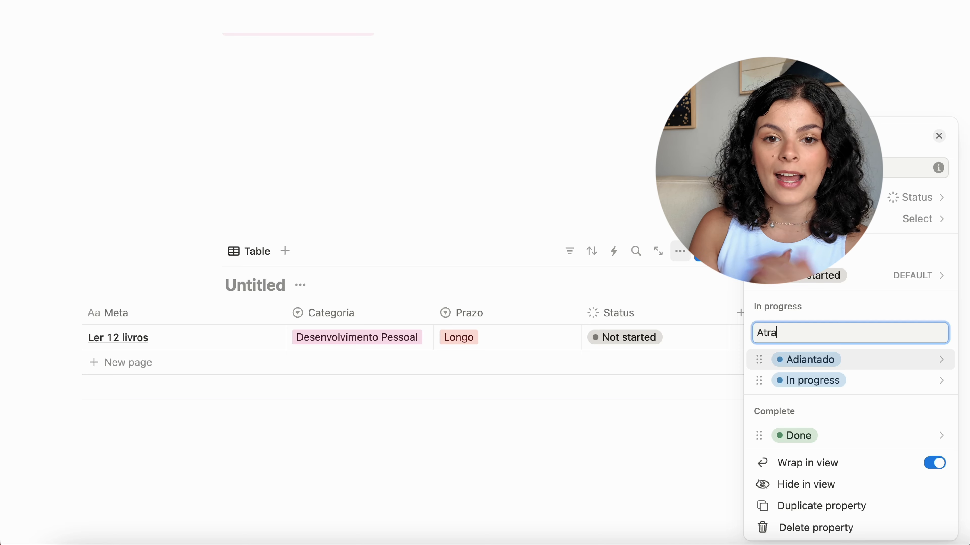
type("sado")
key("Return")
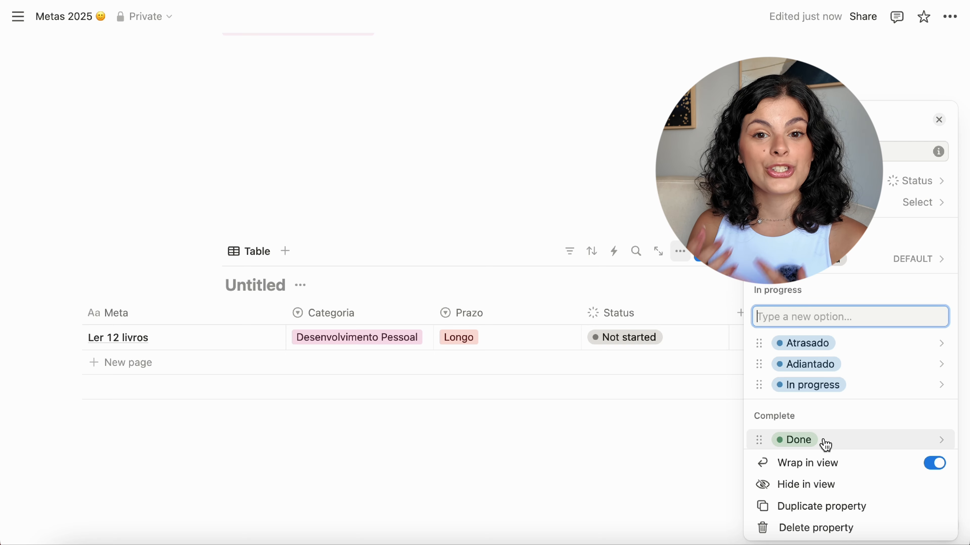
- Set the status of the "Ler 12 livros" goal to Adiantado
left_click(692, 488)
left_click(627, 337)
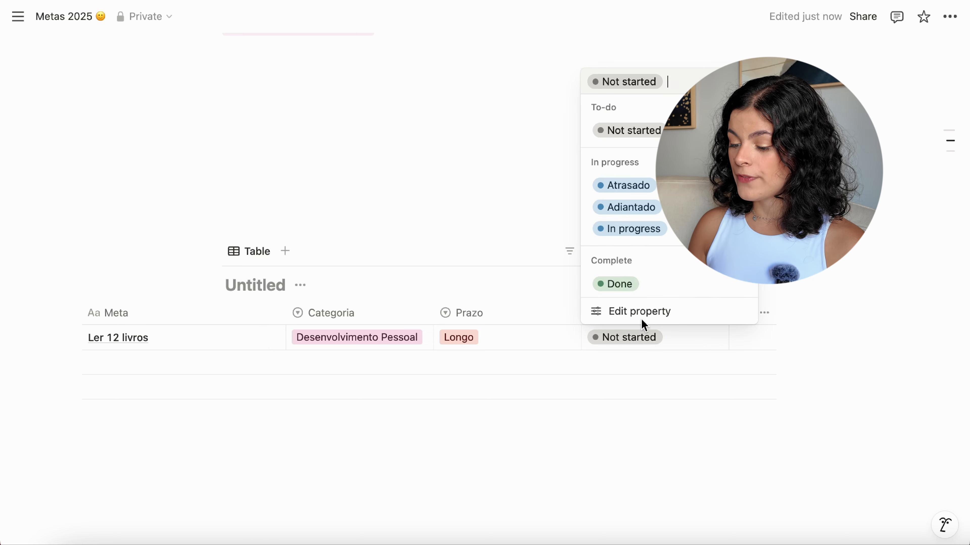
left_click(626, 206)
left_click(704, 412)
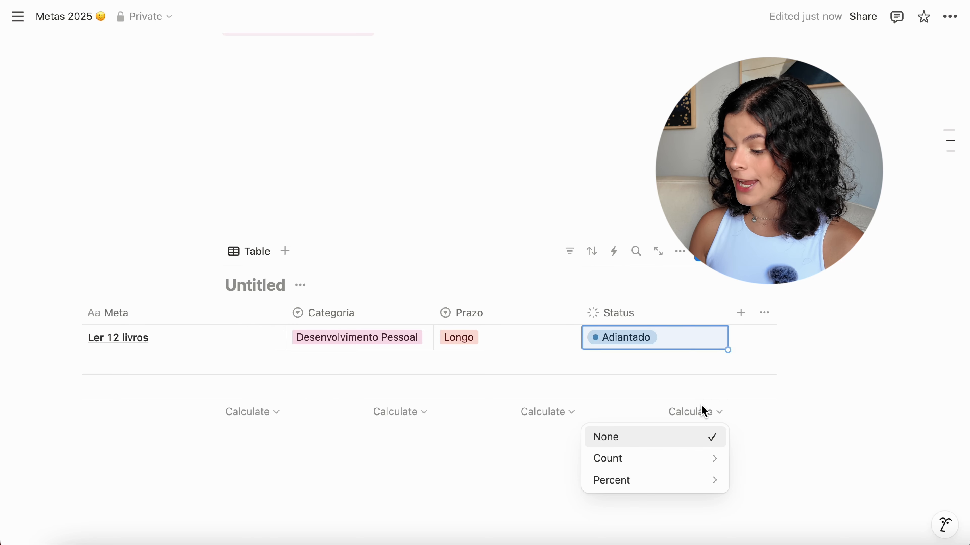
- Add a Number property named "Objetivo" after the Status column and enter 12 for the "Ler 12 livros" goal
left_click(742, 318)
left_click(742, 316)
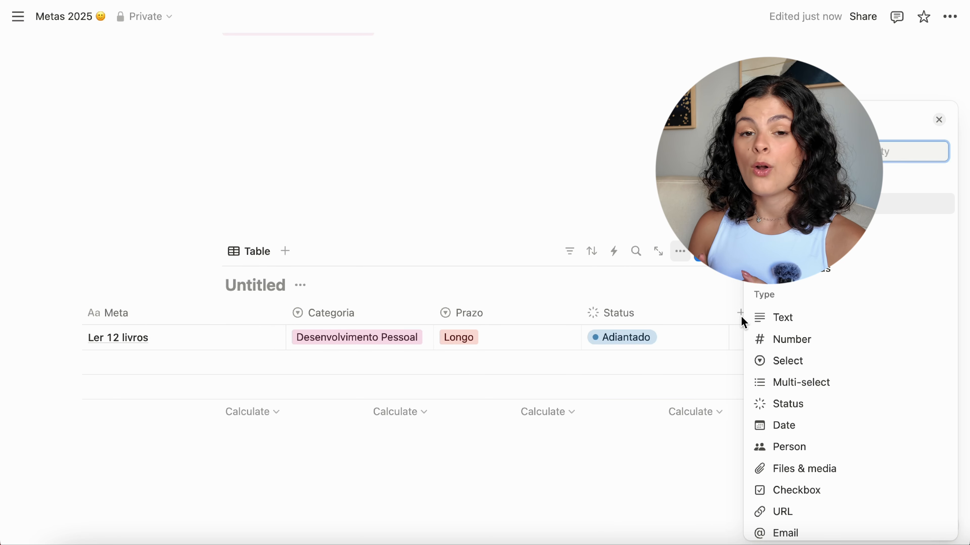
left_click(792, 339)
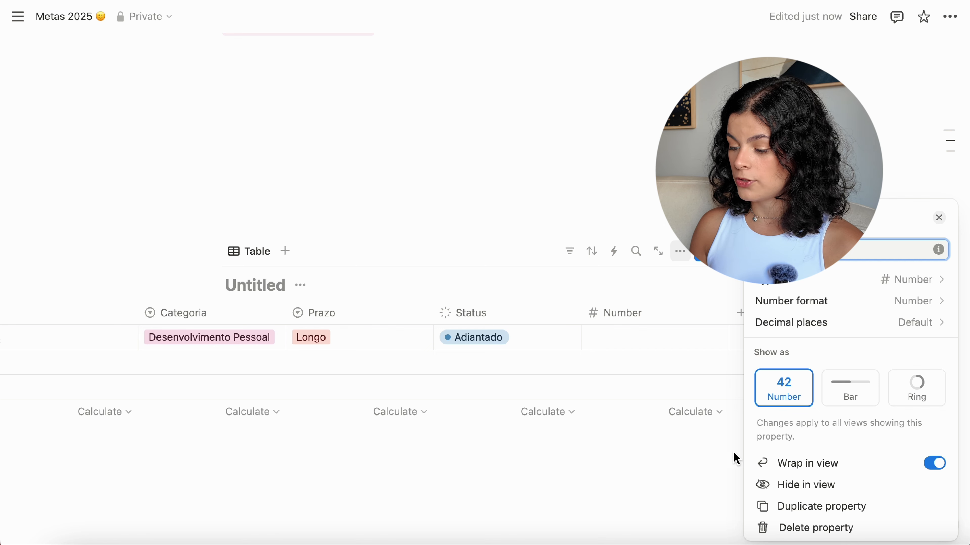
left_click(683, 465)
left_click(624, 335)
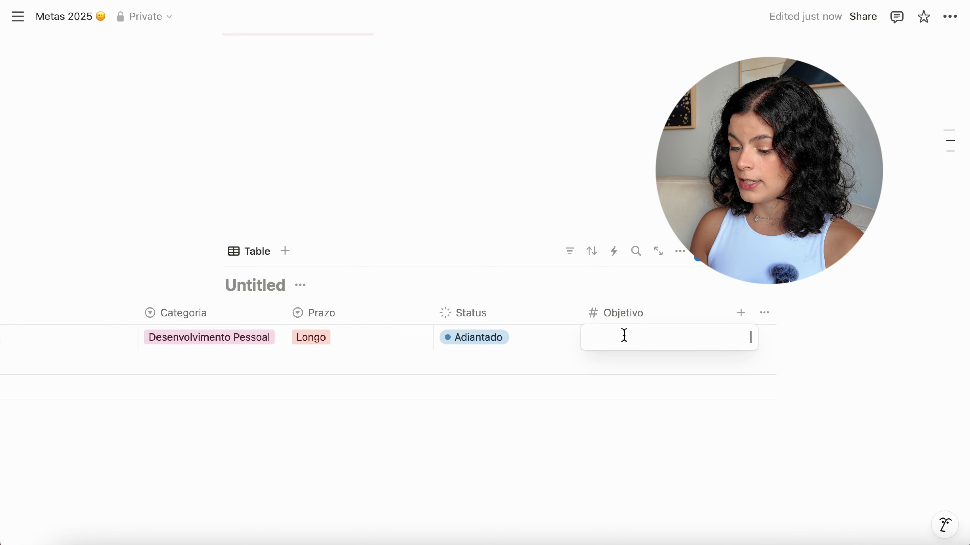
type("12")
key("Return")
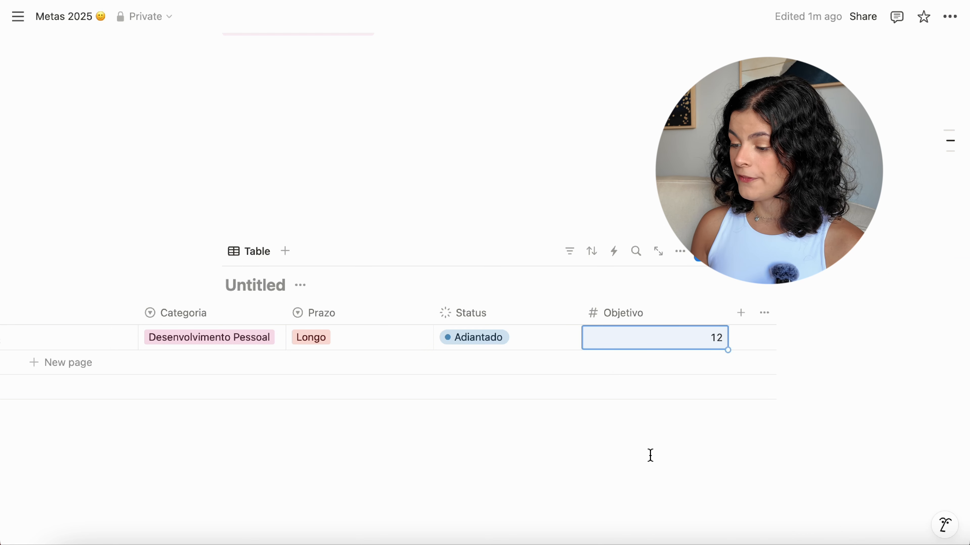
- Add a Number property named "Onde estou?" after the Objetivo column and enter 4 for the "Ler 12 livros" goal
scroll(684, 392, "right", 5)
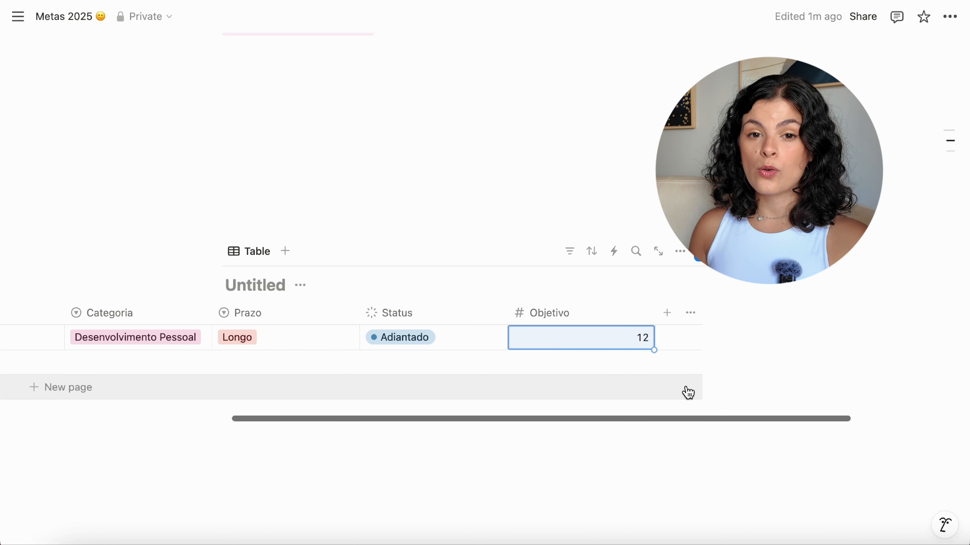
left_click(663, 314)
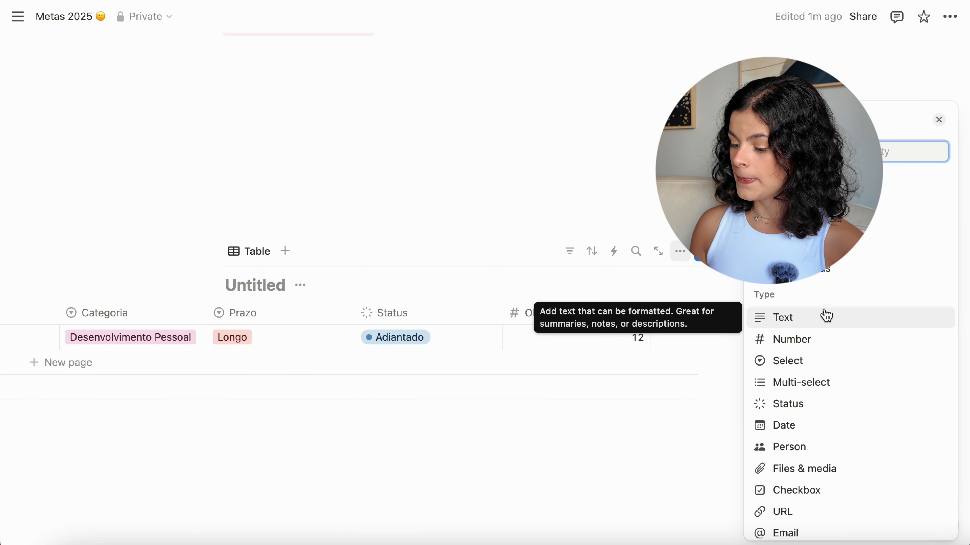
left_click(833, 342)
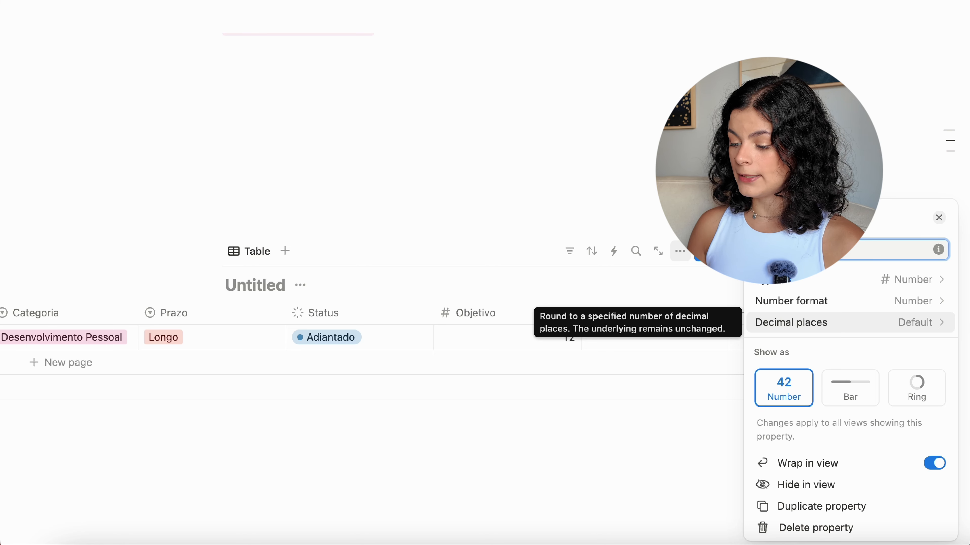
left_click(695, 442)
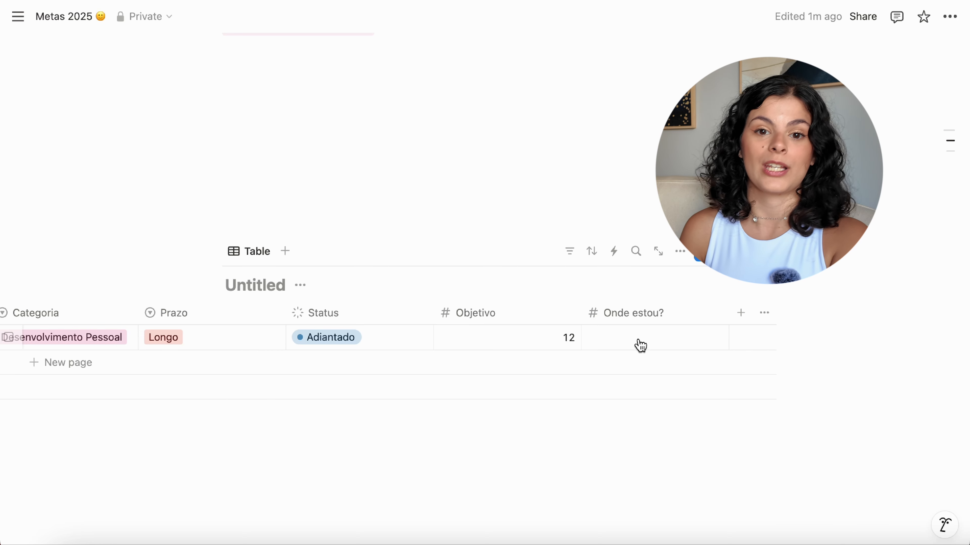
scroll(634, 342, "left", 2)
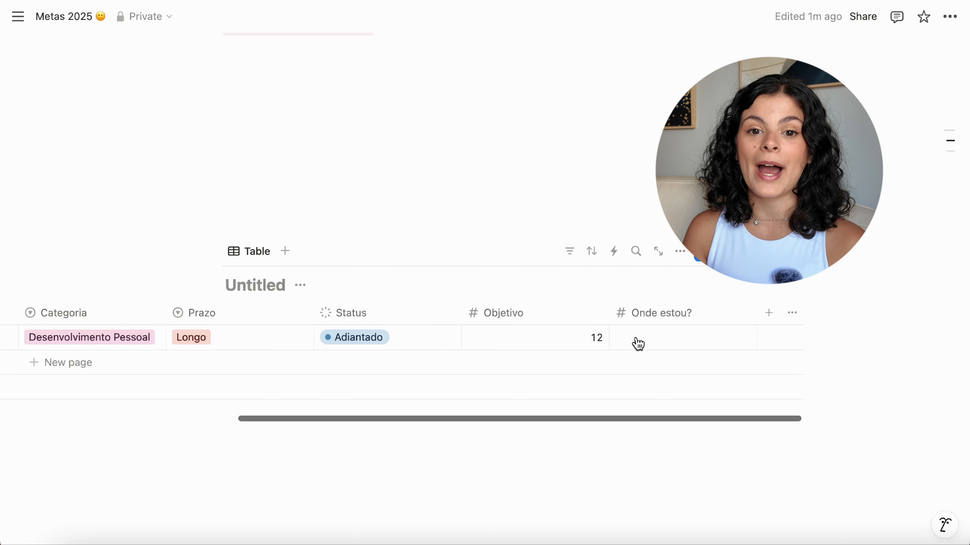
scroll(638, 344, "right", 3)
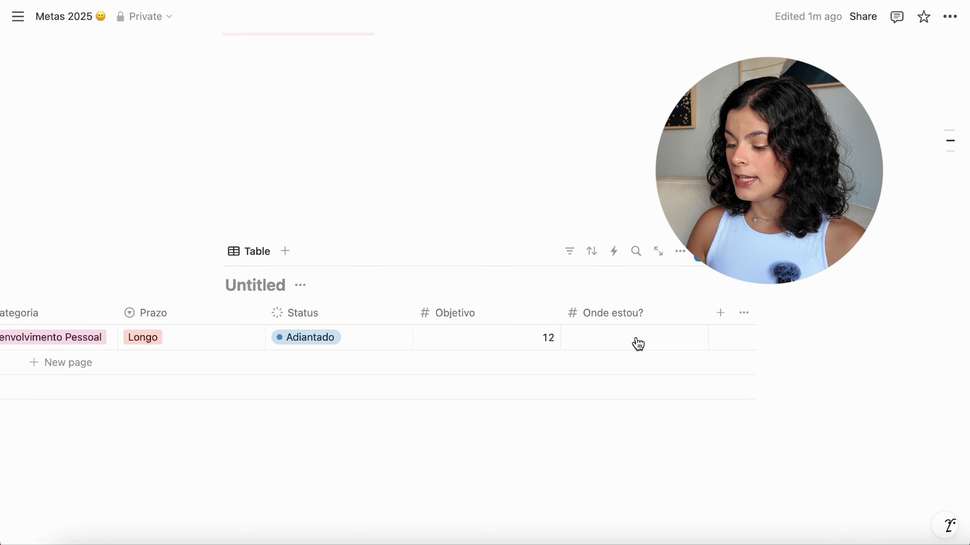
left_click(637, 343)
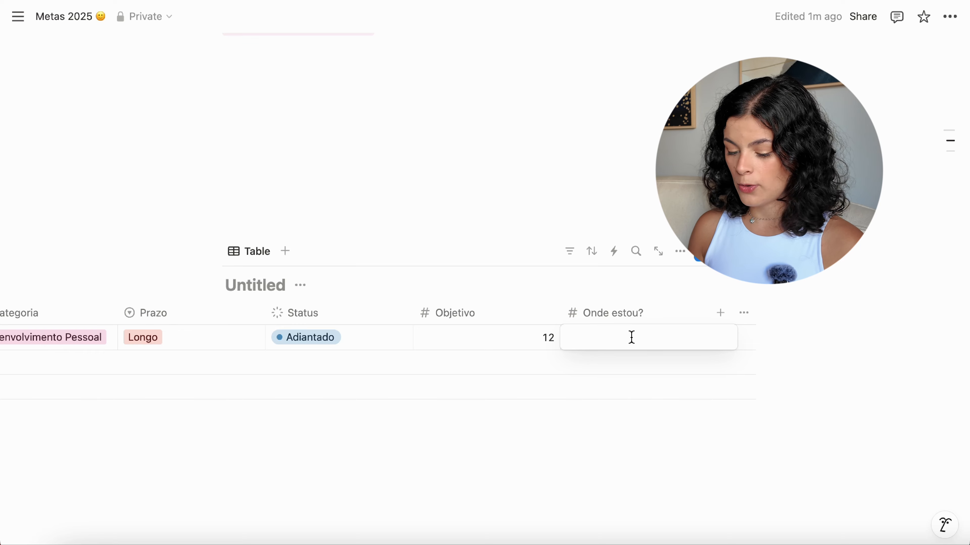
type("4")
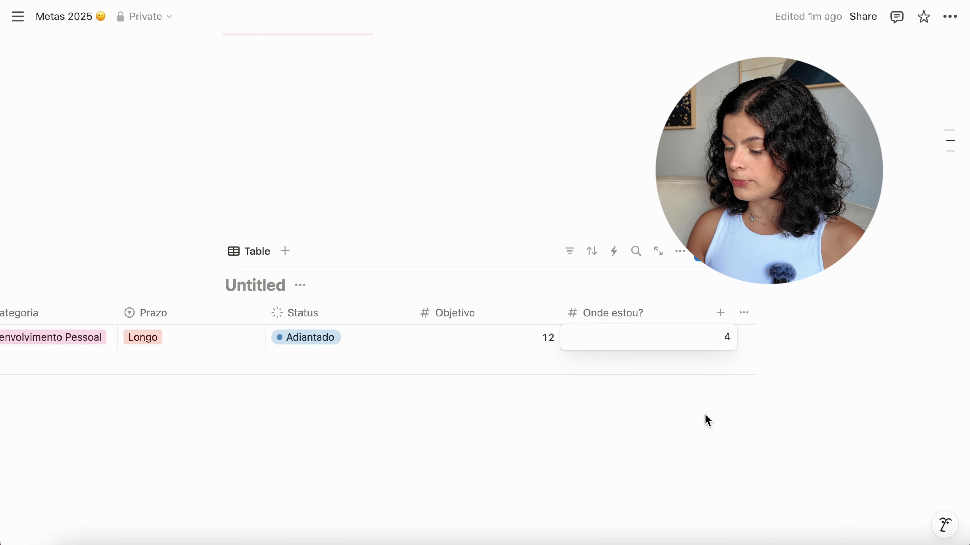
key("Return")
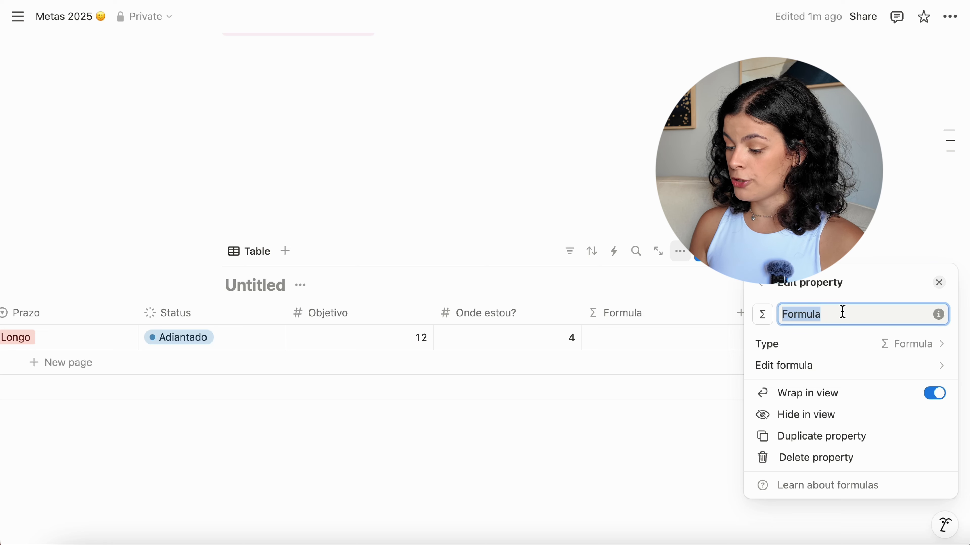
- Name the formula property "Progresso" and begin its formula with the "Onde estou?" property followed by a division sign
type("Progresso")
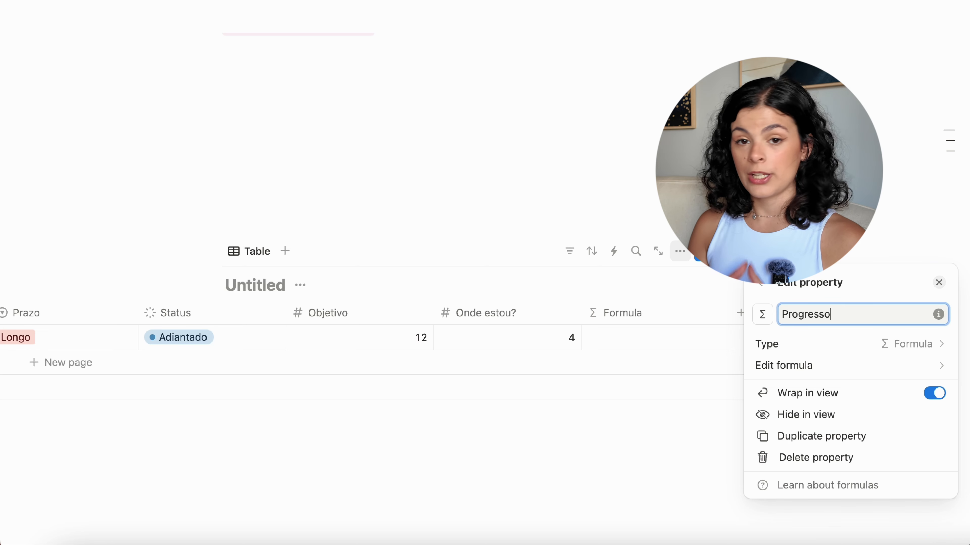
left_click(866, 369)
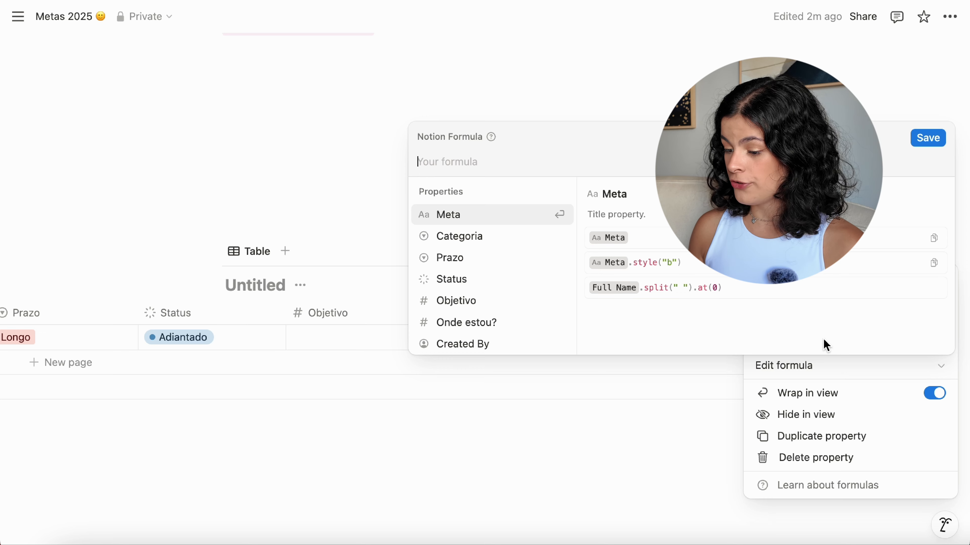
left_click(491, 331)
type("/")
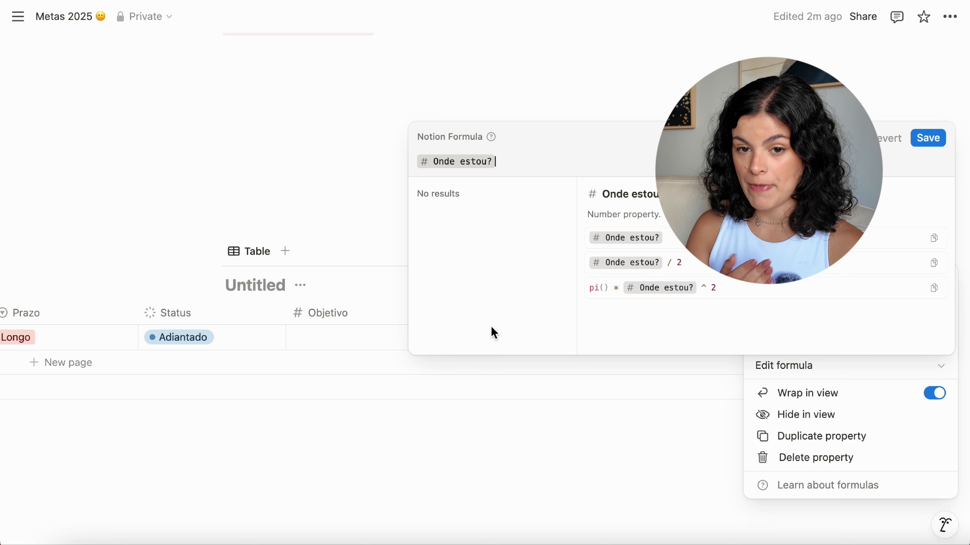